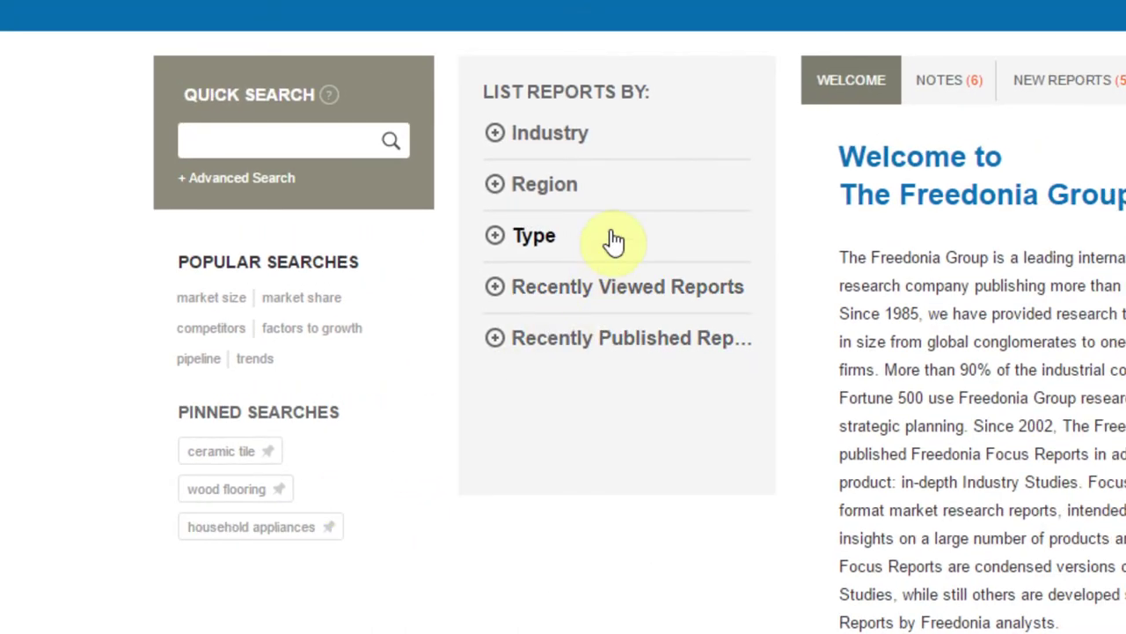
- Browse the industries, regions and report types lists, then view report notes and new reports
left_click(564, 141)
left_click(563, 141)
left_click(549, 184)
left_click(548, 187)
left_click(536, 236)
left_click(536, 236)
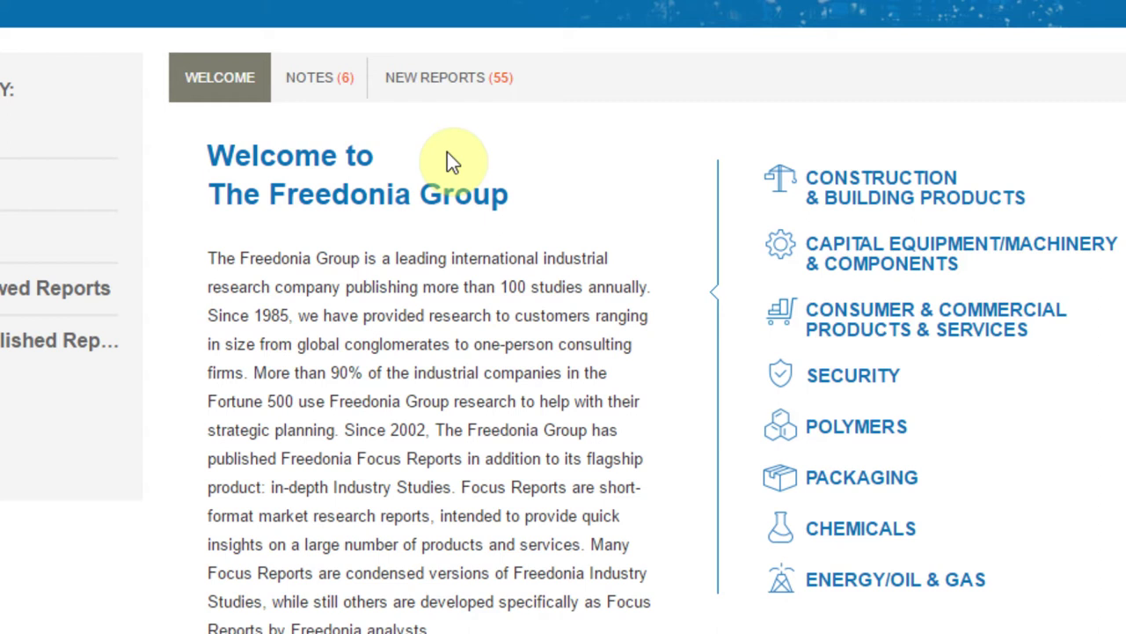
left_click(311, 81)
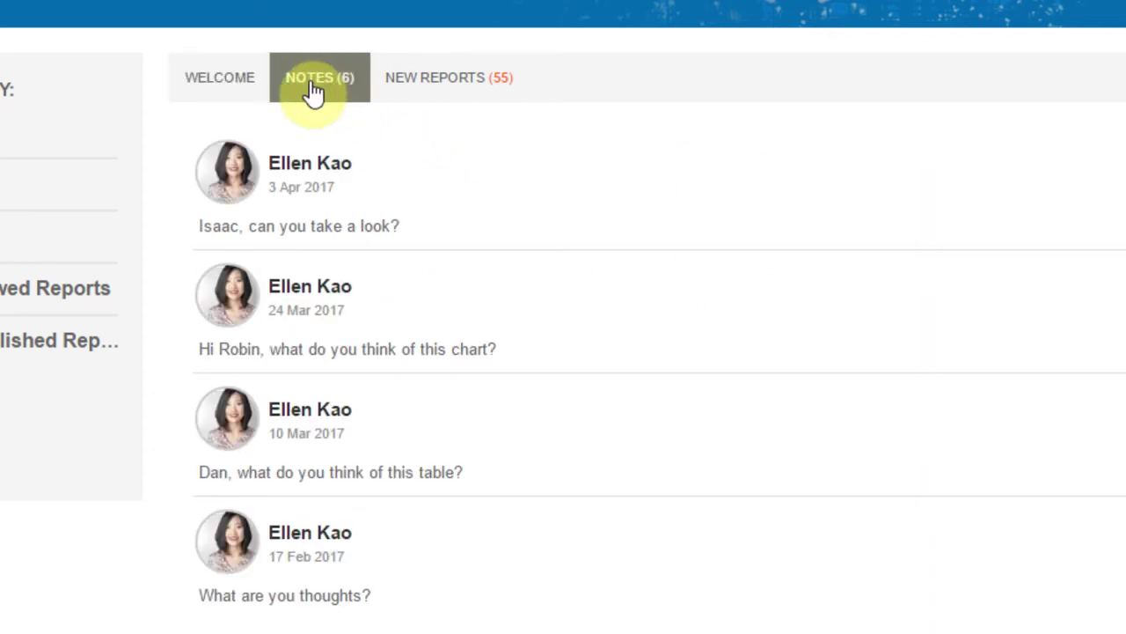
left_click(447, 73)
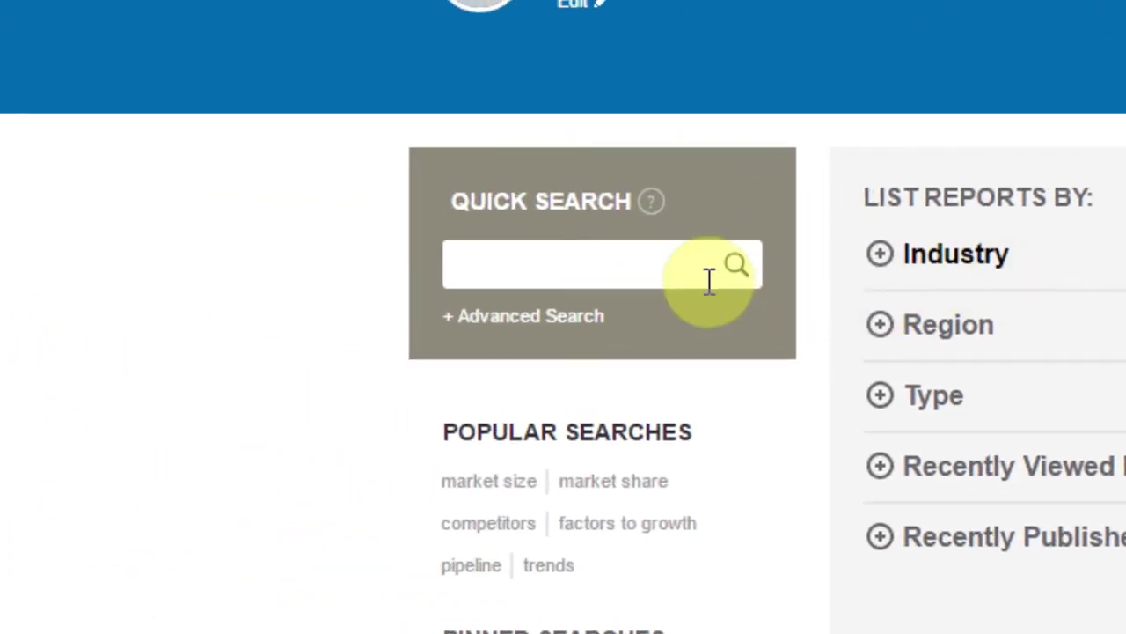
- Run a Quick Search for 'global flooring'
left_click(637, 268)
type("glob")
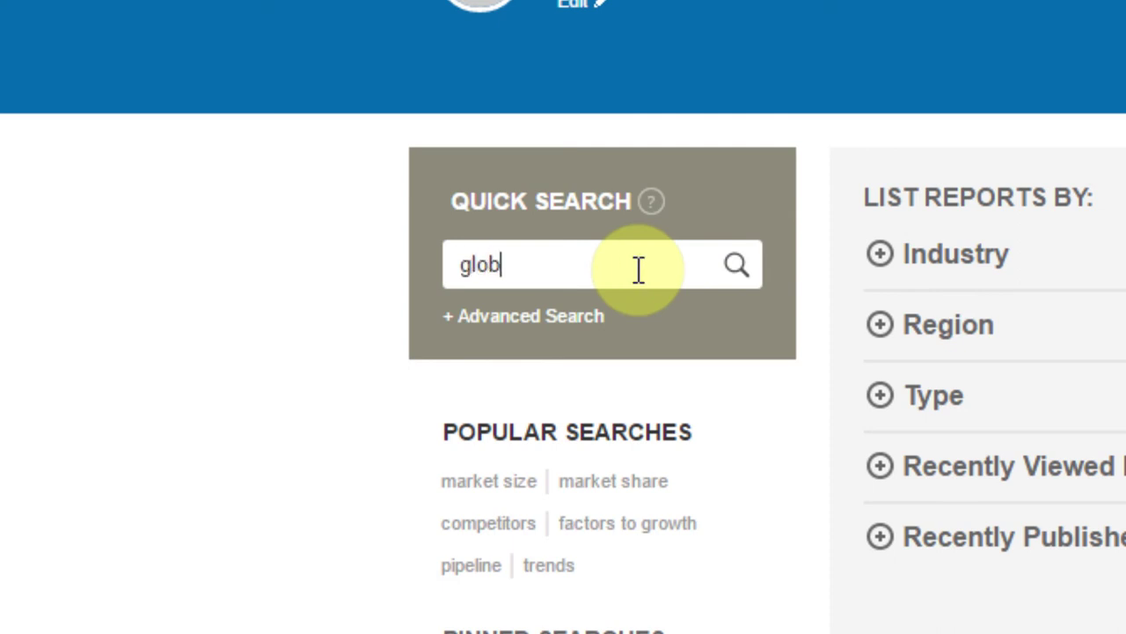
type("al flooring")
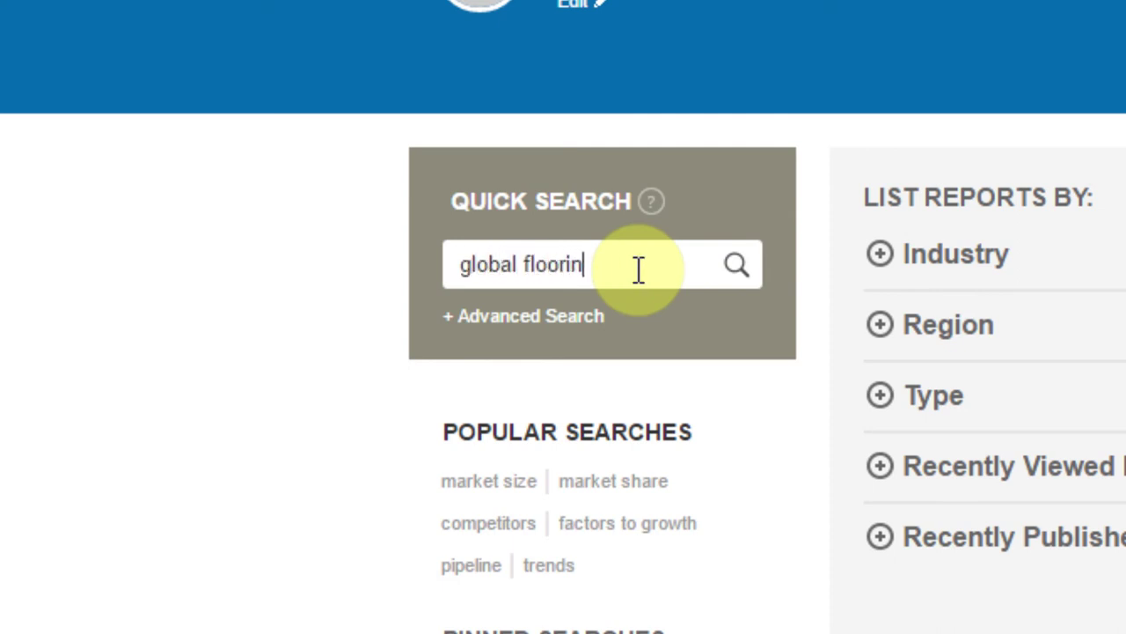
left_click(733, 267)
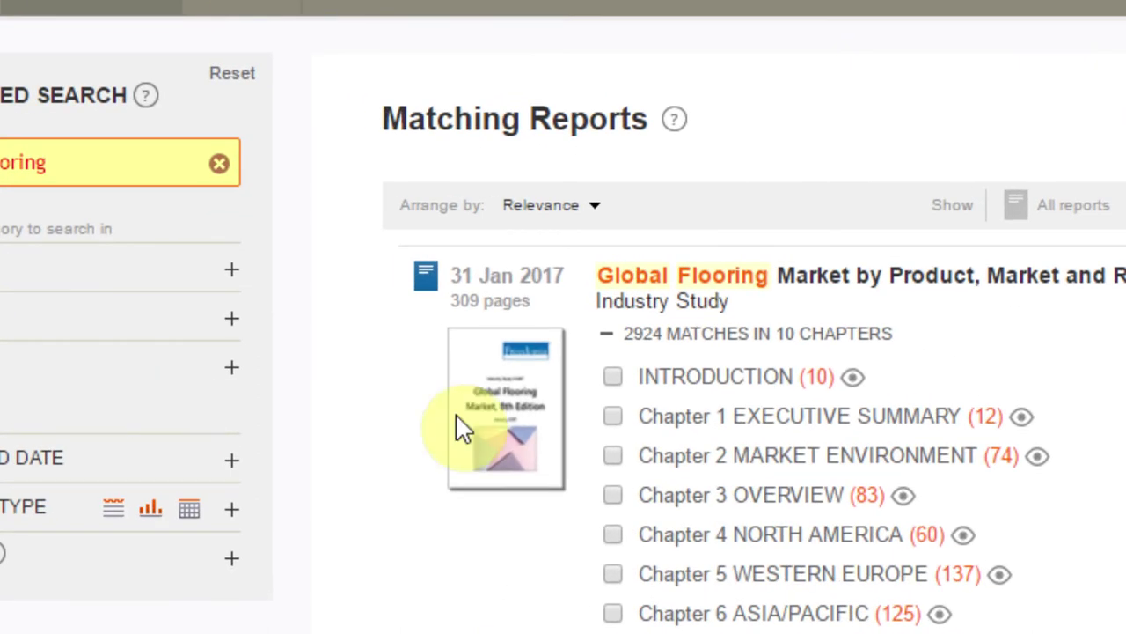
- Check the sort options, switch results from All reports to My reports, and view content type filters
left_click(592, 205)
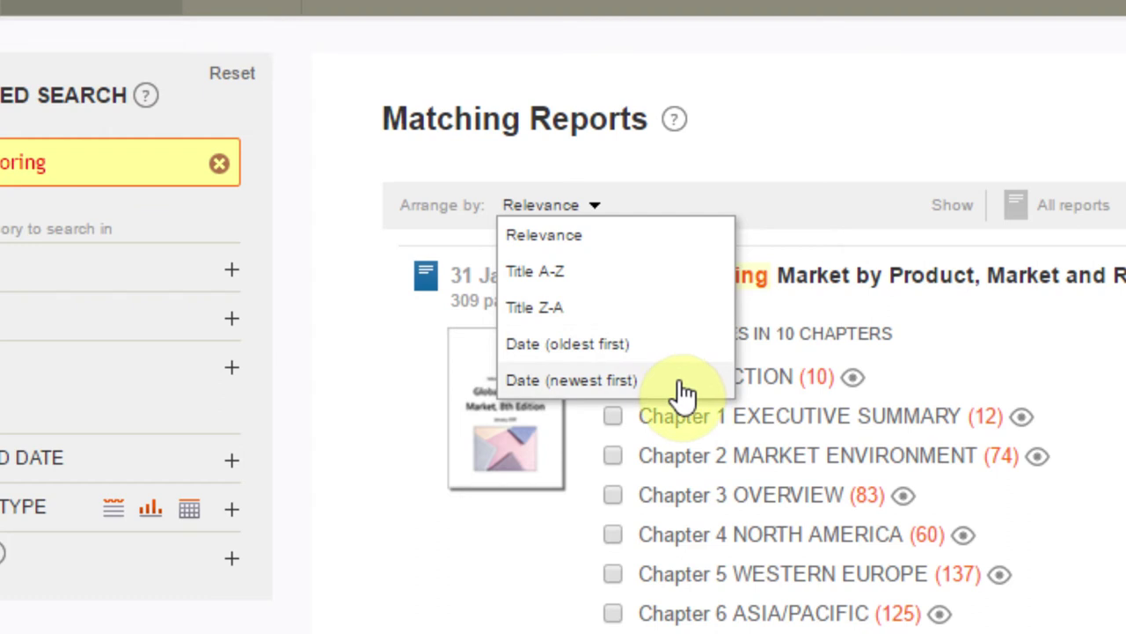
left_click(1080, 211)
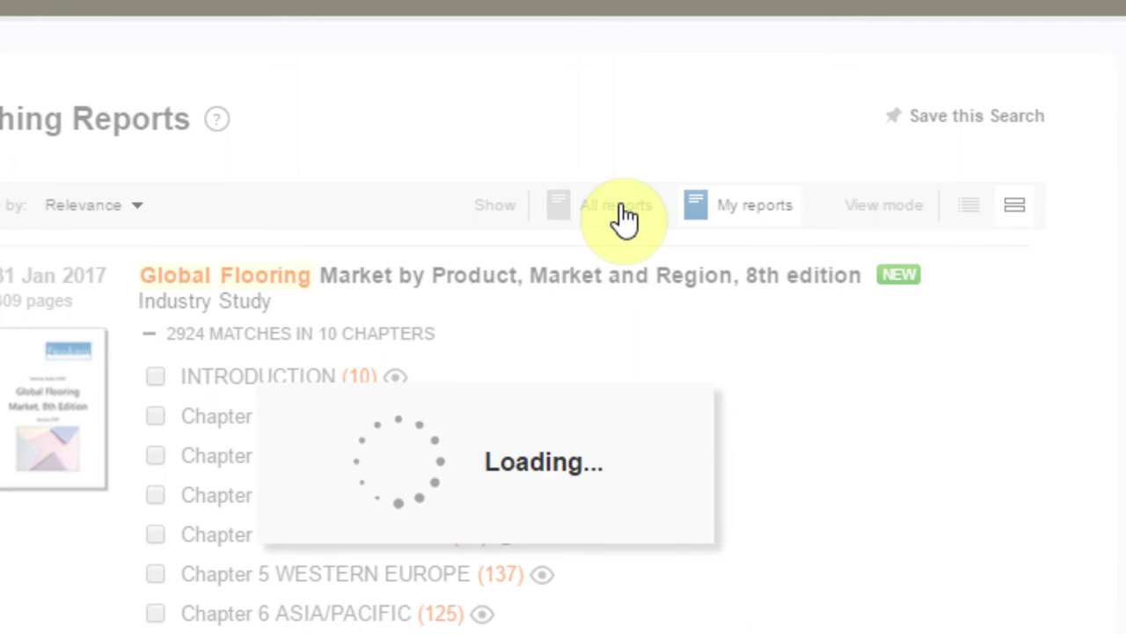
left_click(729, 207)
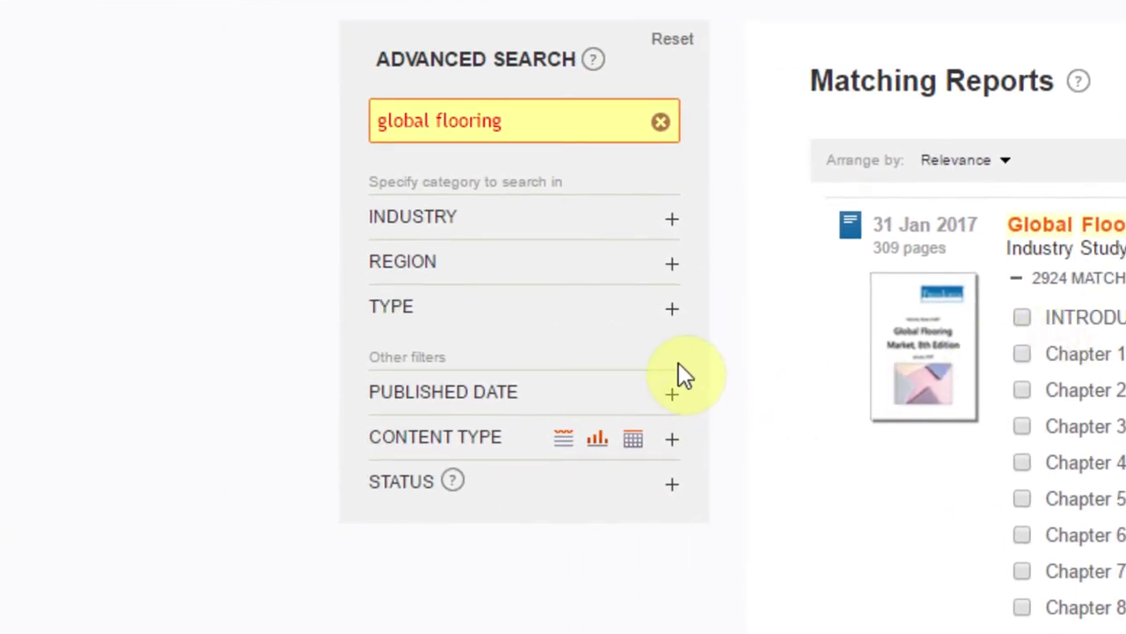
left_click(579, 442)
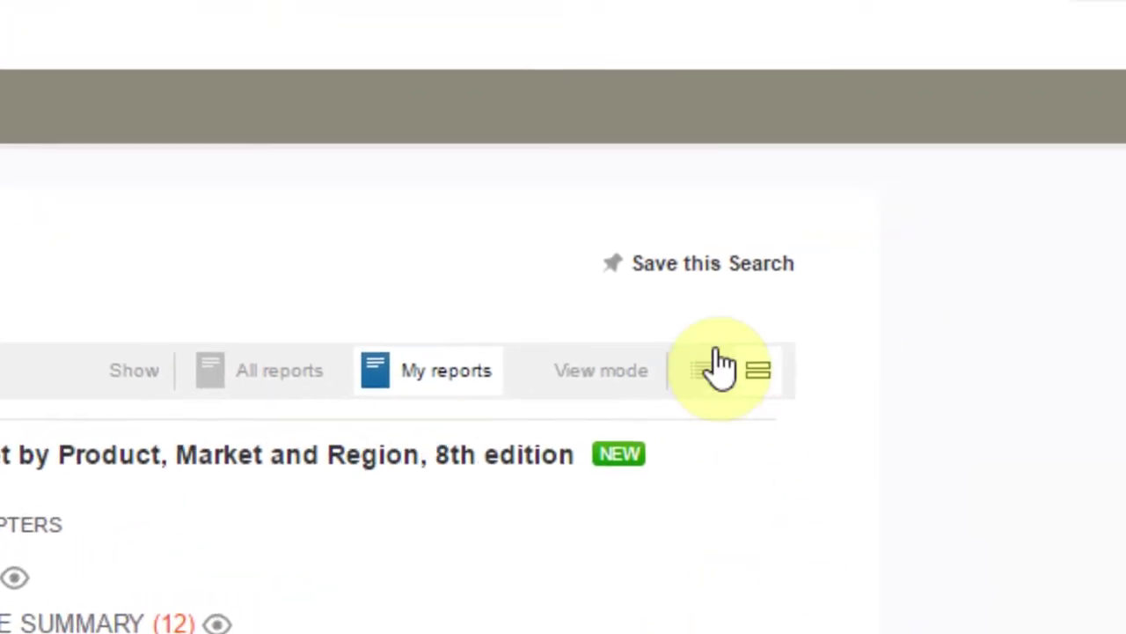
left_click(583, 297)
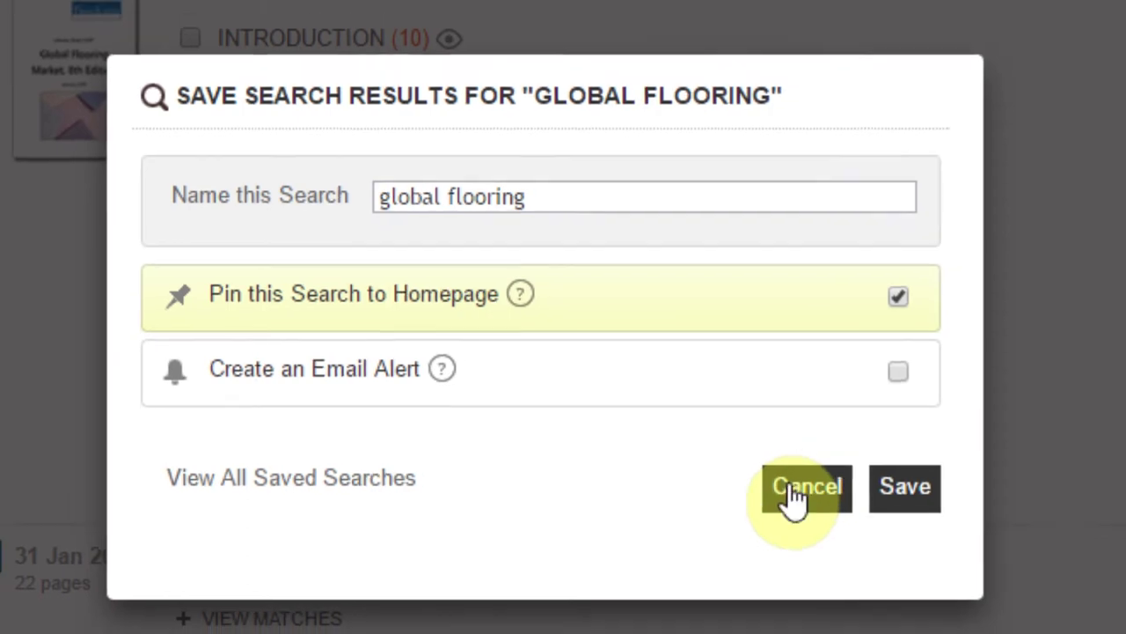
left_click(799, 491)
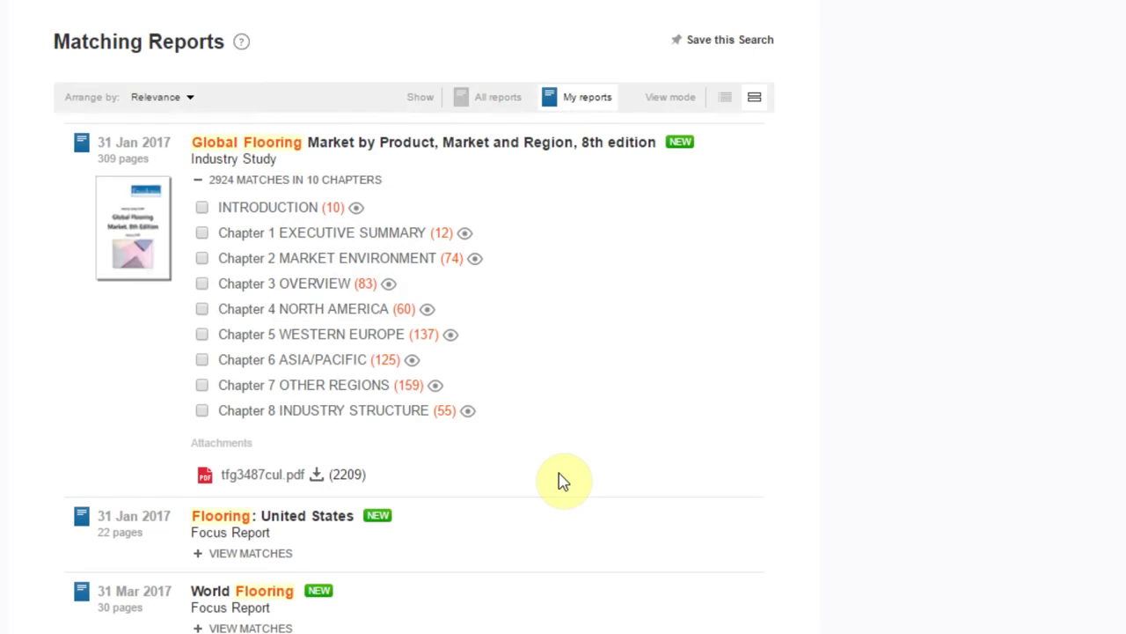
- Preview the Chapter 3 OVERVIEW and Chapter 4 NORTH AMERICA matches, then tick Chapter 4 NORTH AMERICA
left_click(389, 284)
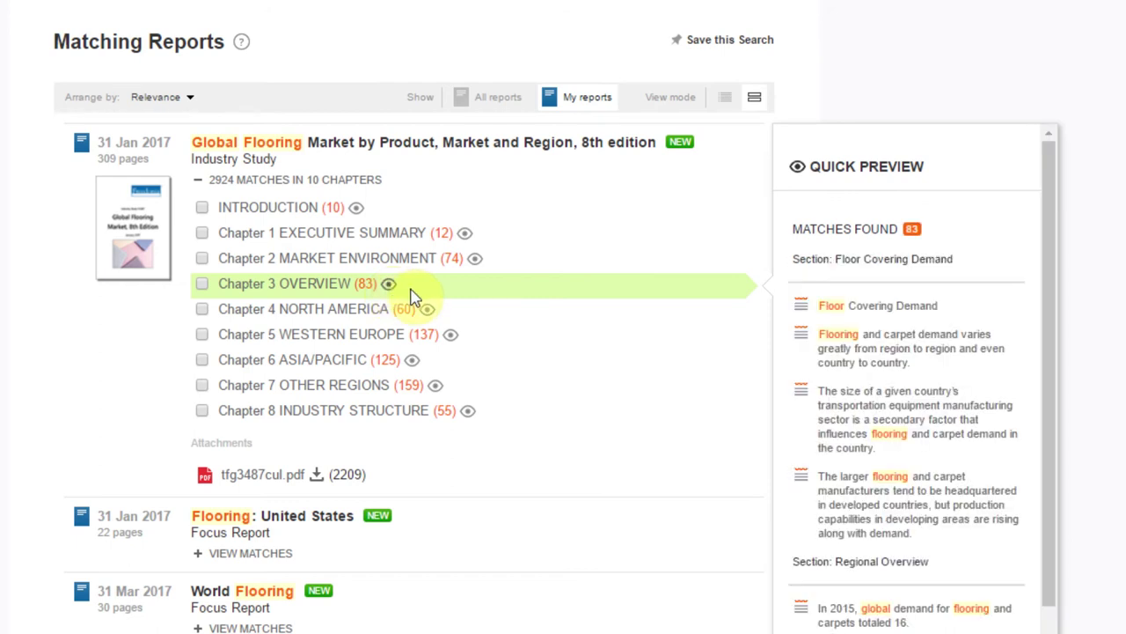
left_click(430, 313)
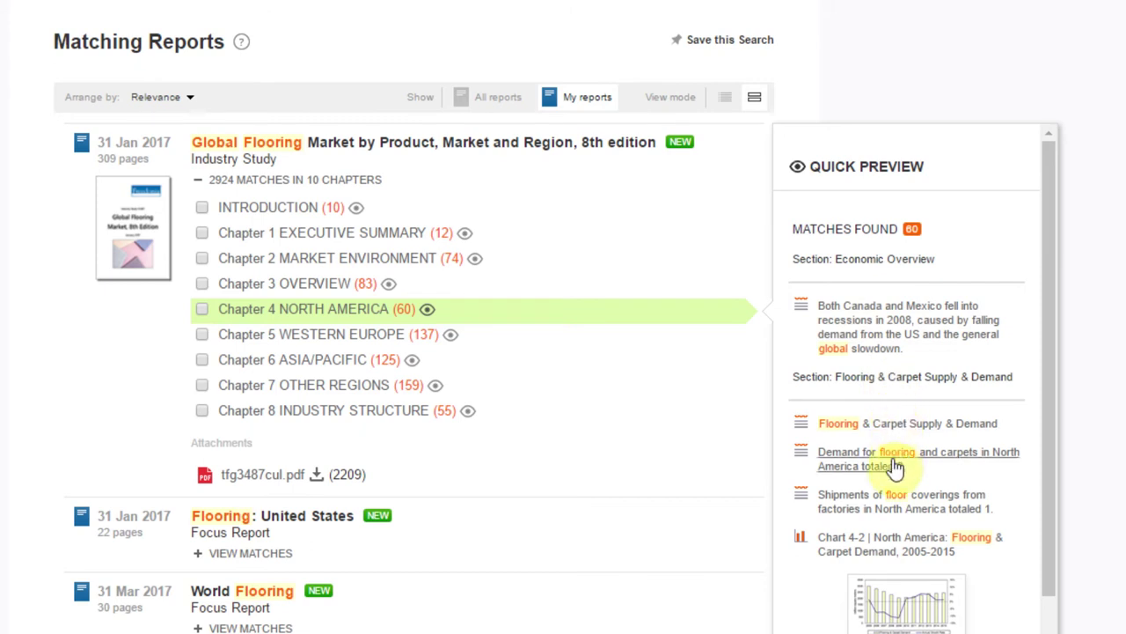
left_click(201, 309)
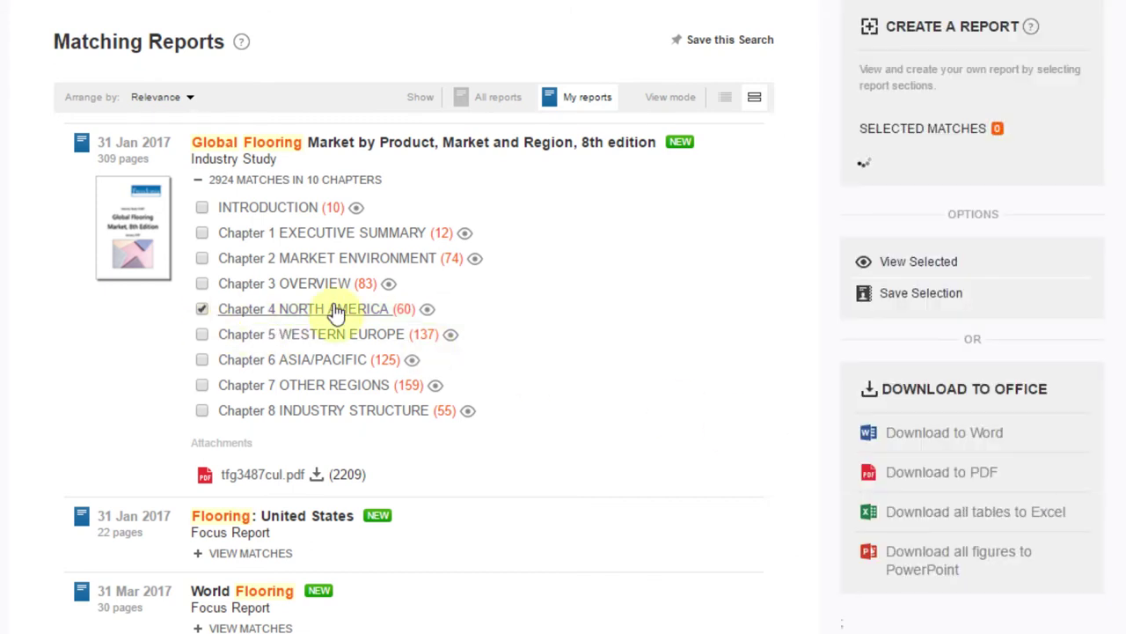
left_click(925, 293)
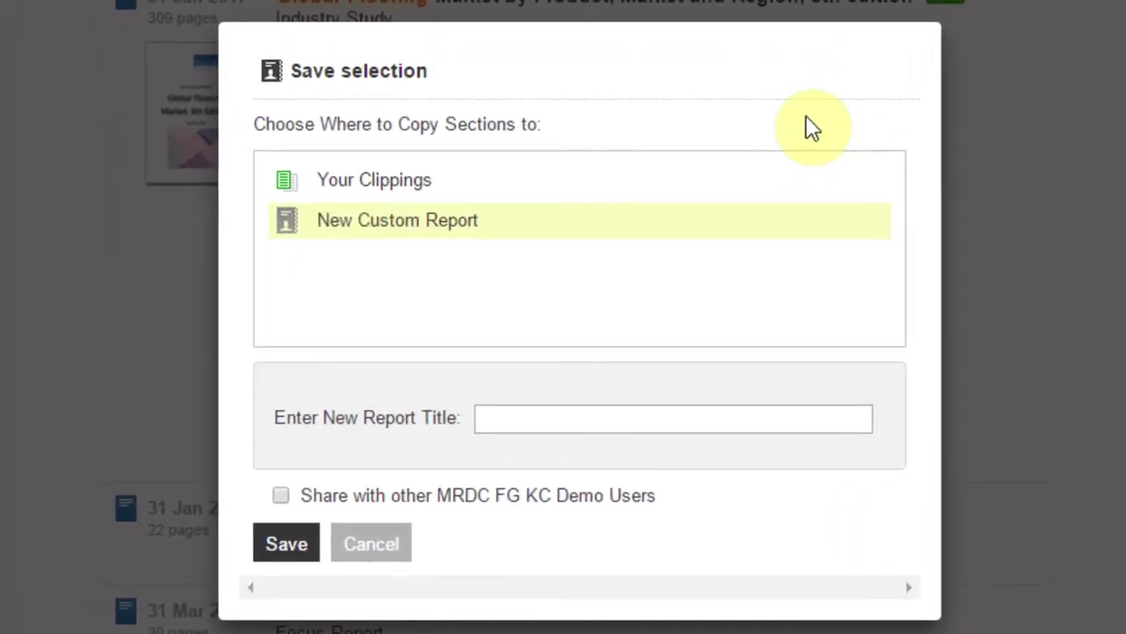
left_click(482, 187)
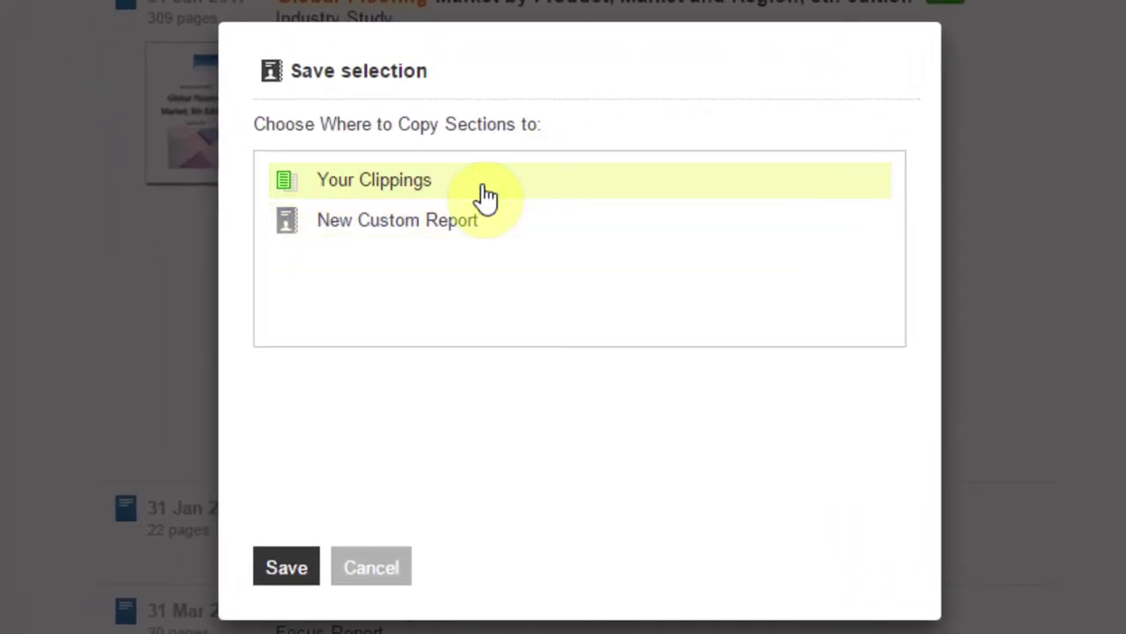
left_click(486, 224)
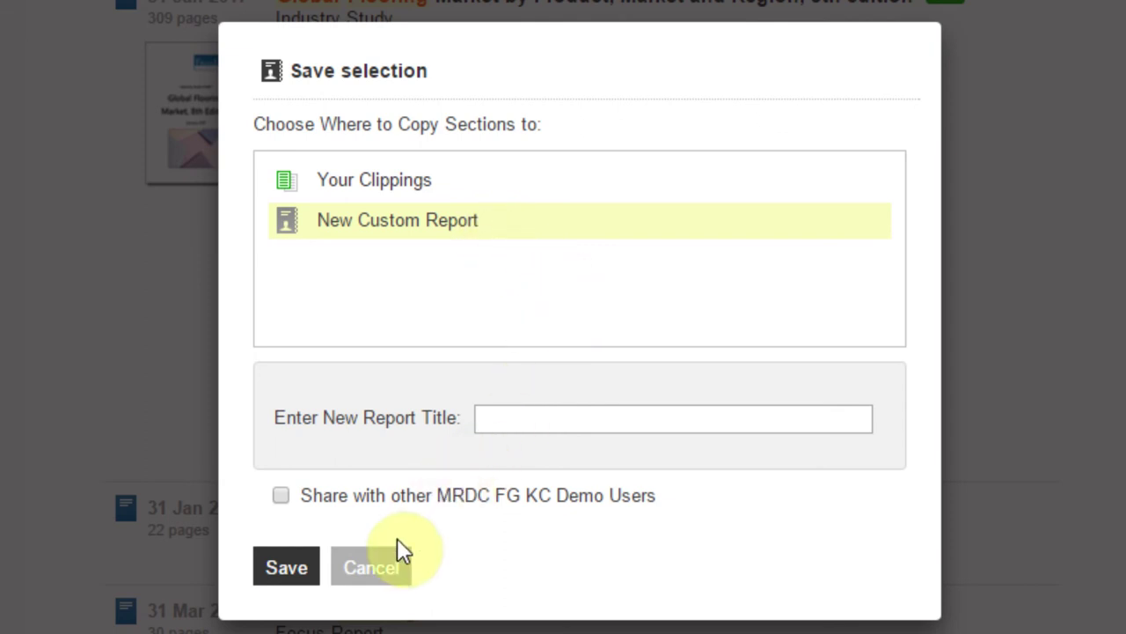
left_click(394, 565)
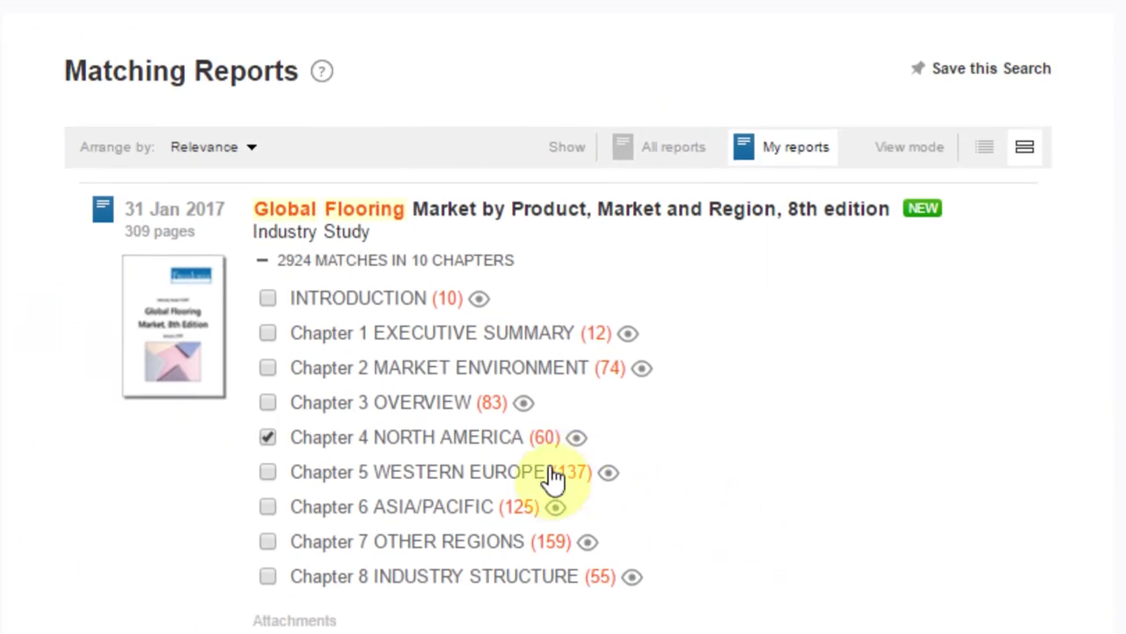
- Open the Chapter 4 NORTH AMERICA text and scroll down to the Economic Outlook by Country figure
left_click(453, 439)
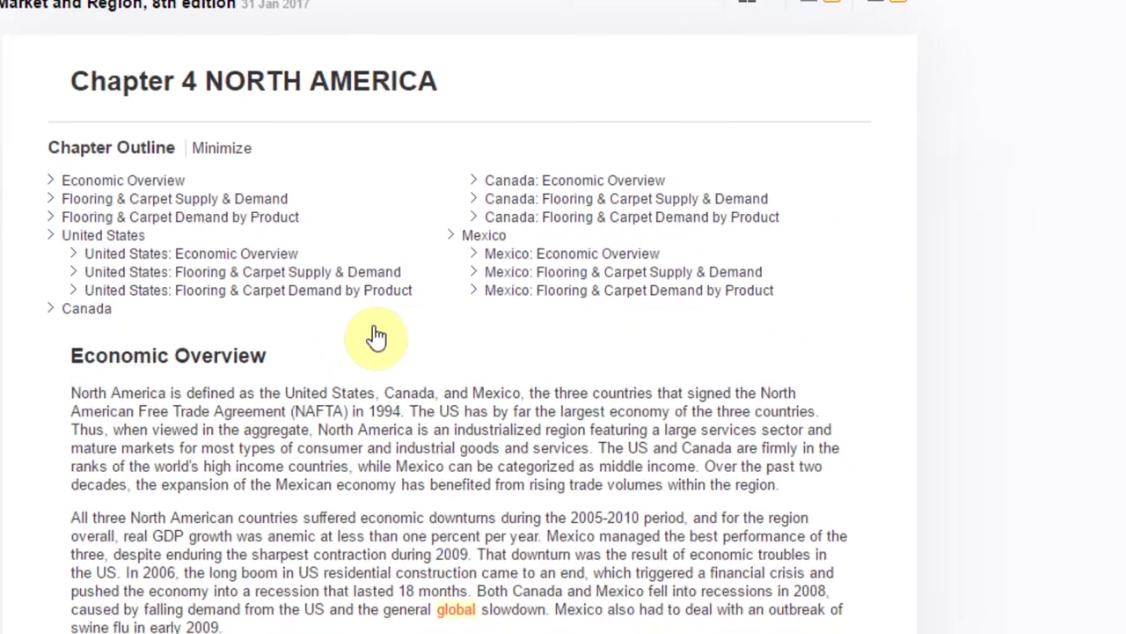
scroll(376, 337, "down", 5)
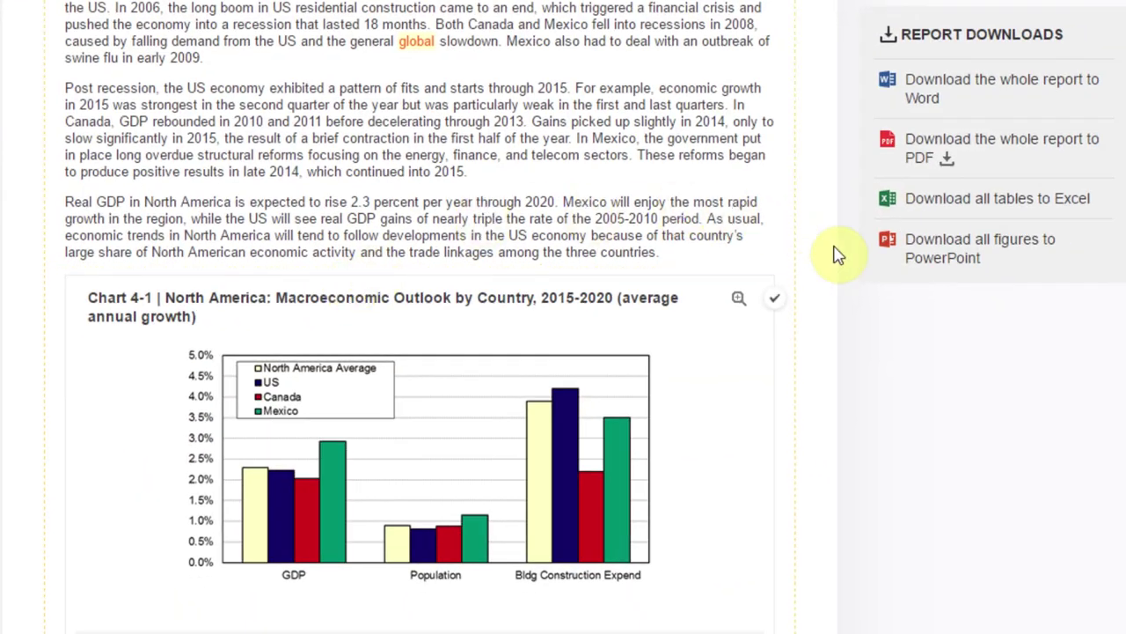
scroll(849, 258, "down", 3)
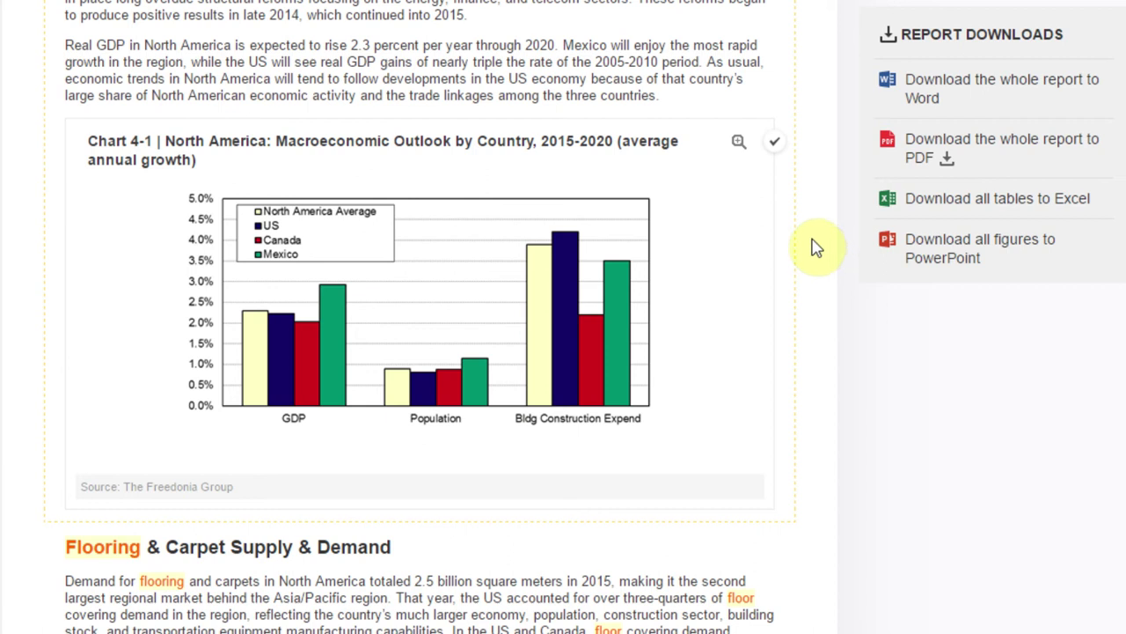
mouse_move(778, 145)
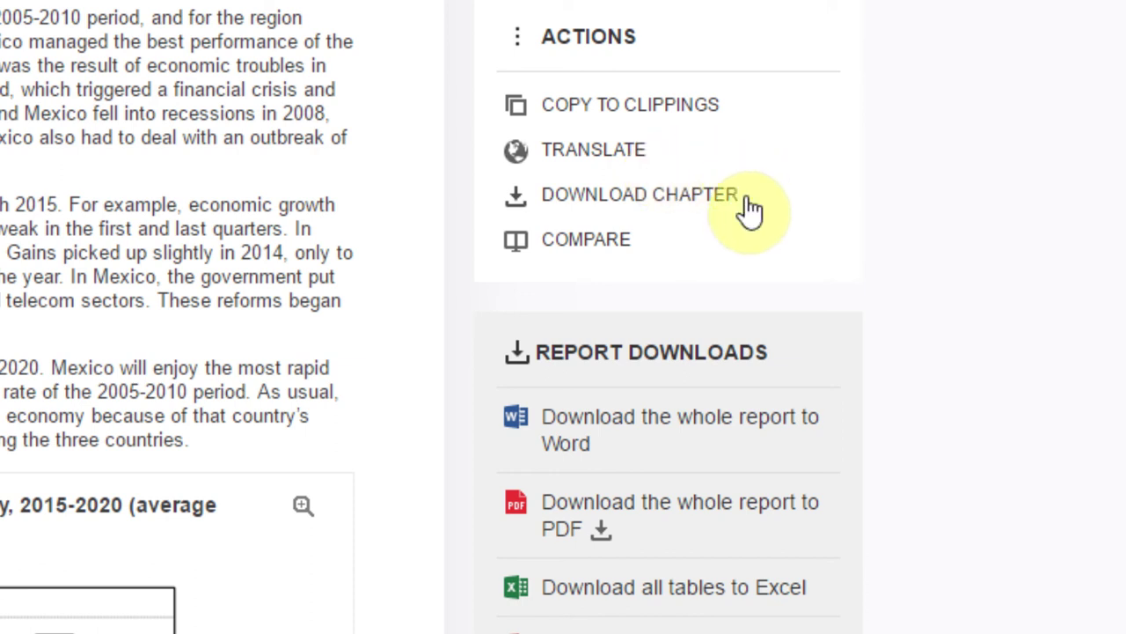
- Compare the North America chapter with other content using COMPARE in the Actions panel
scroll(749, 209, "up", 1)
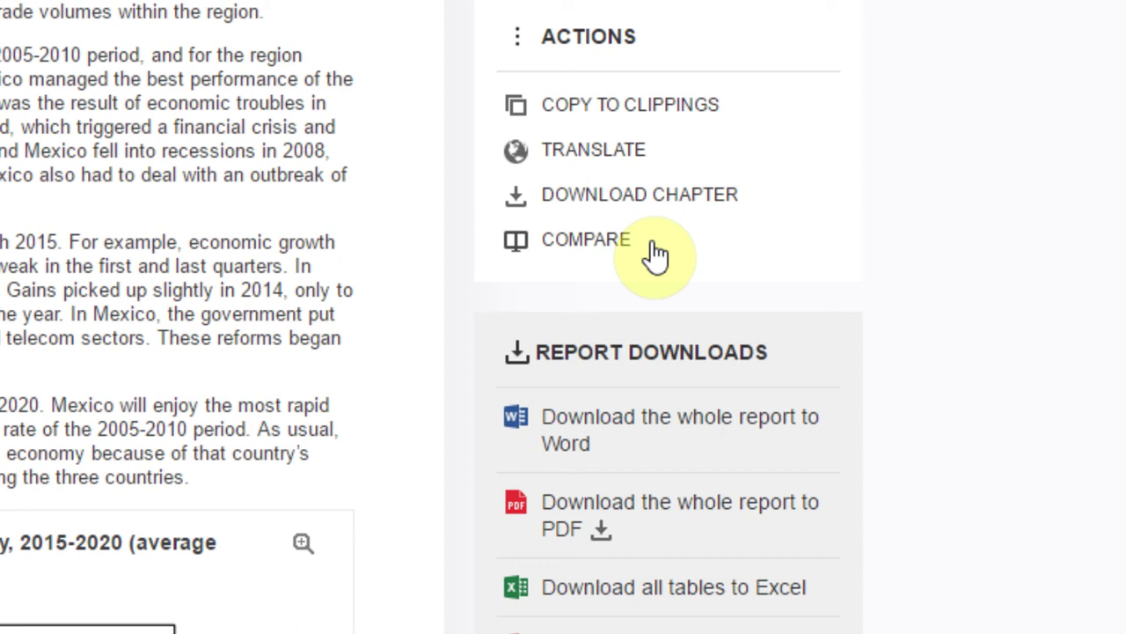
left_click(602, 240)
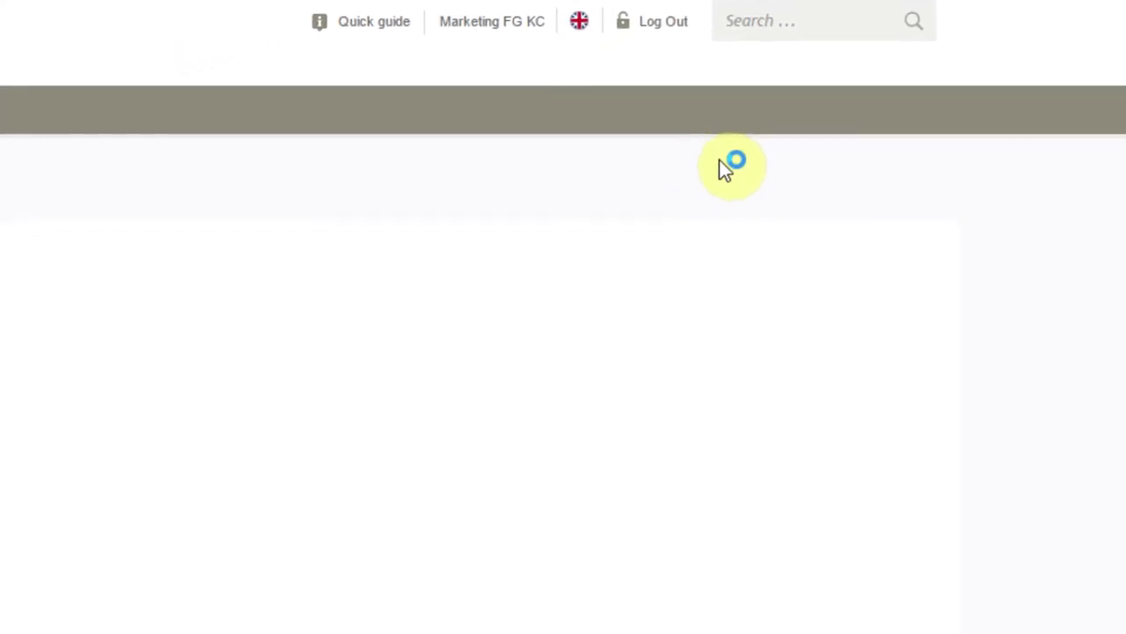